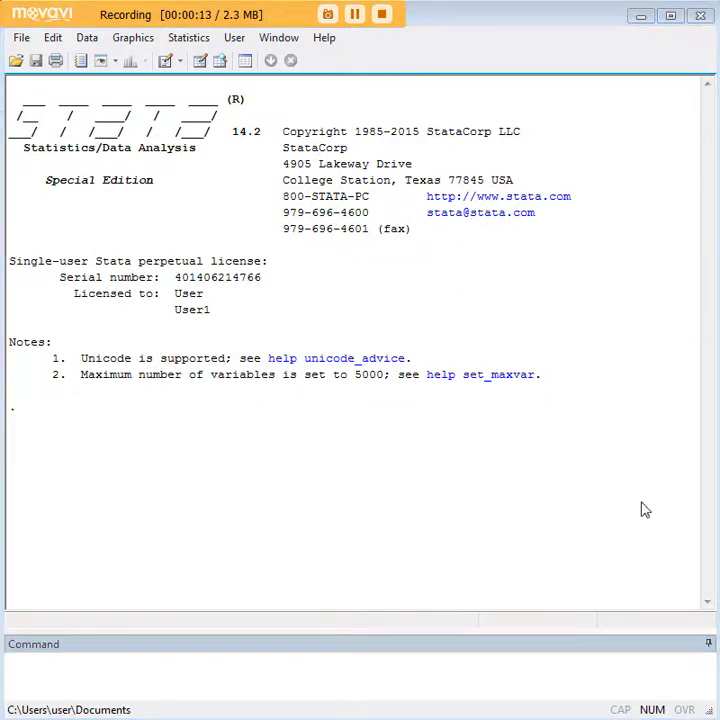
# - Load the census13 dataset with webuse and open it in the Data Editor
pyautogui.click(613, 674)
pyautogui.write('webuse census13')
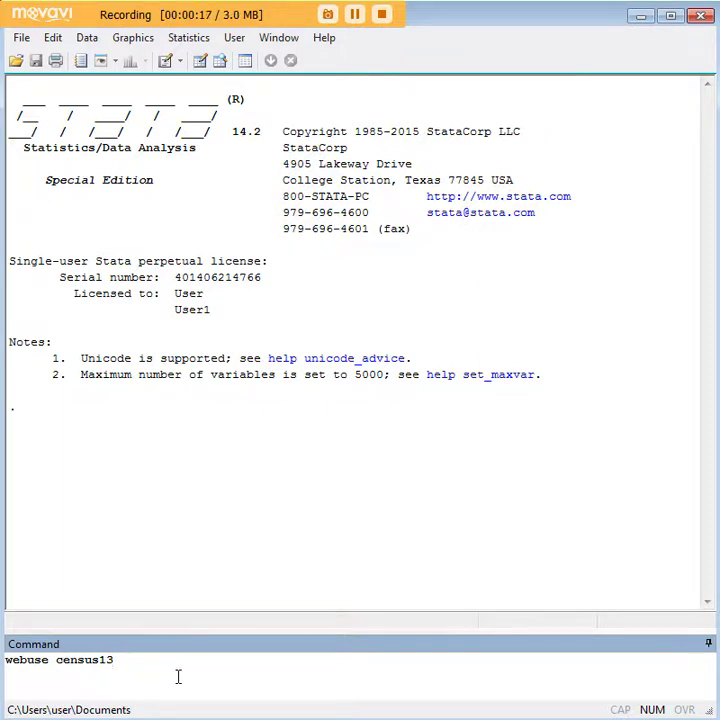
pyautogui.press('Return')
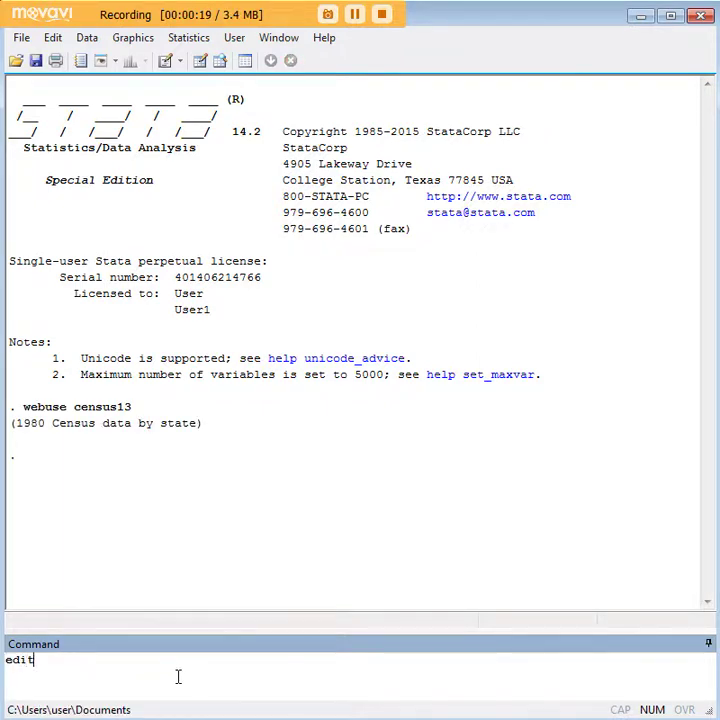
pyautogui.press('Return')
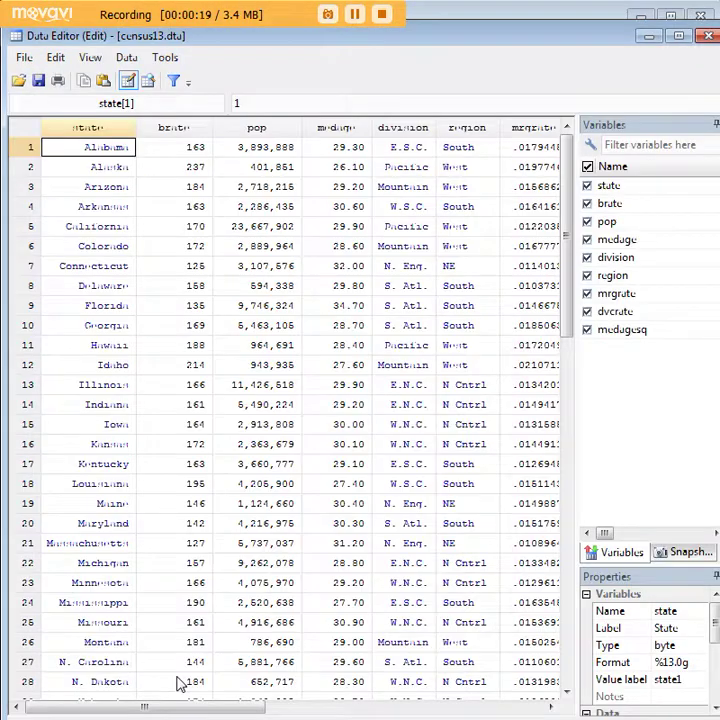
# - Inspect the brate, pop and region columns, then minimize the Data Editor
pyautogui.click(191, 132)
pyautogui.click(256, 130)
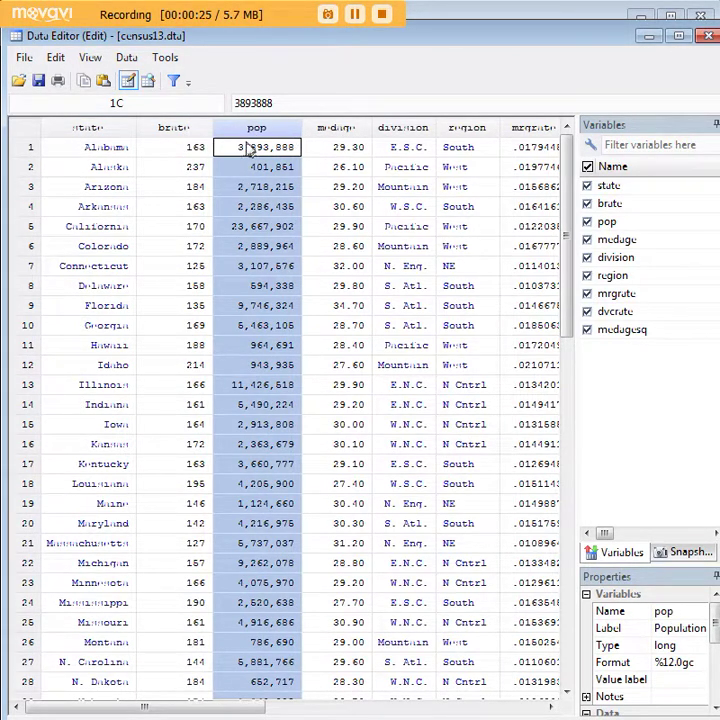
pyautogui.click(468, 130)
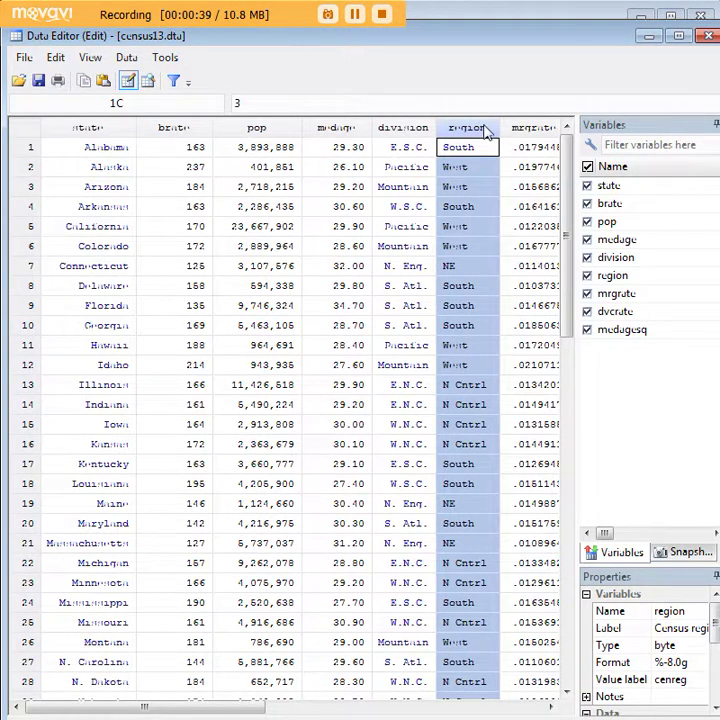
pyautogui.click(650, 37)
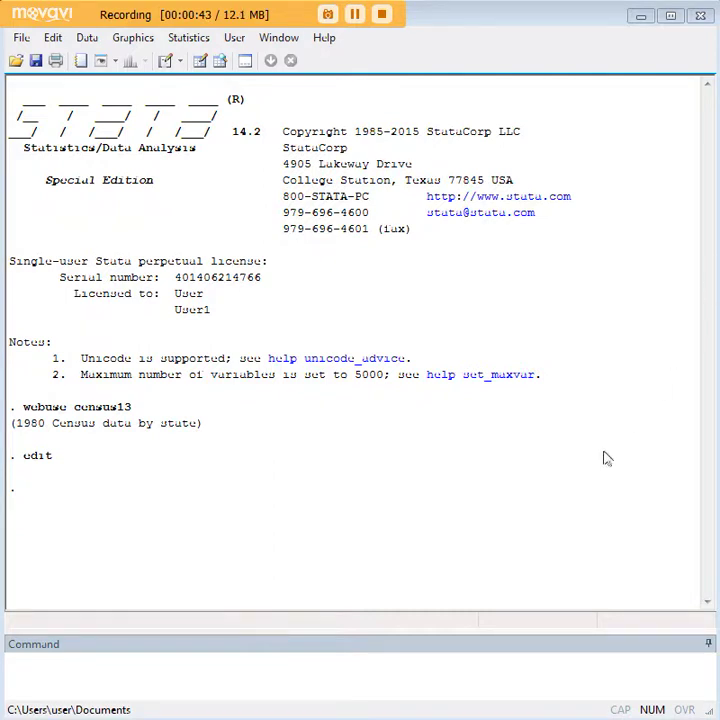
# - Run the one-way ANOVA with anova brate region
pyautogui.click(530, 660)
pyautogui.write('anova brate region')
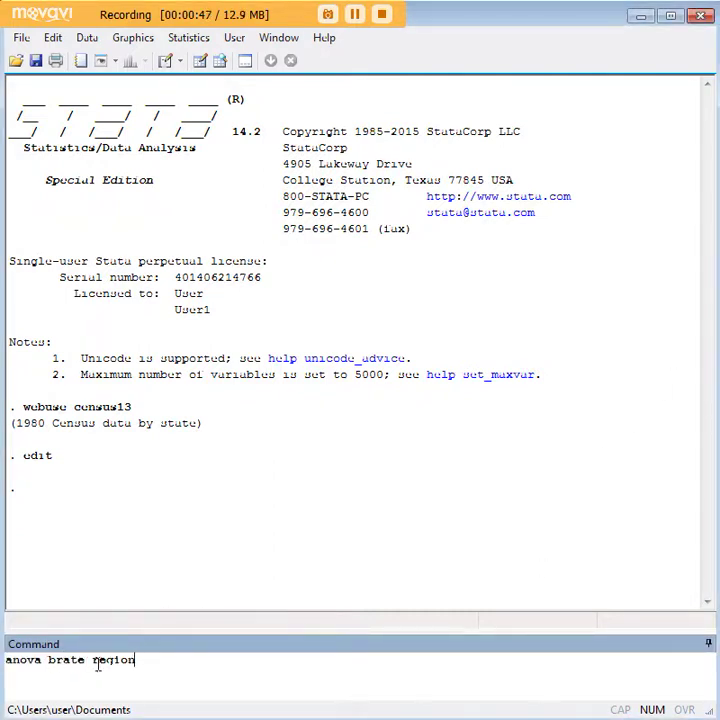
pyautogui.press('Return')
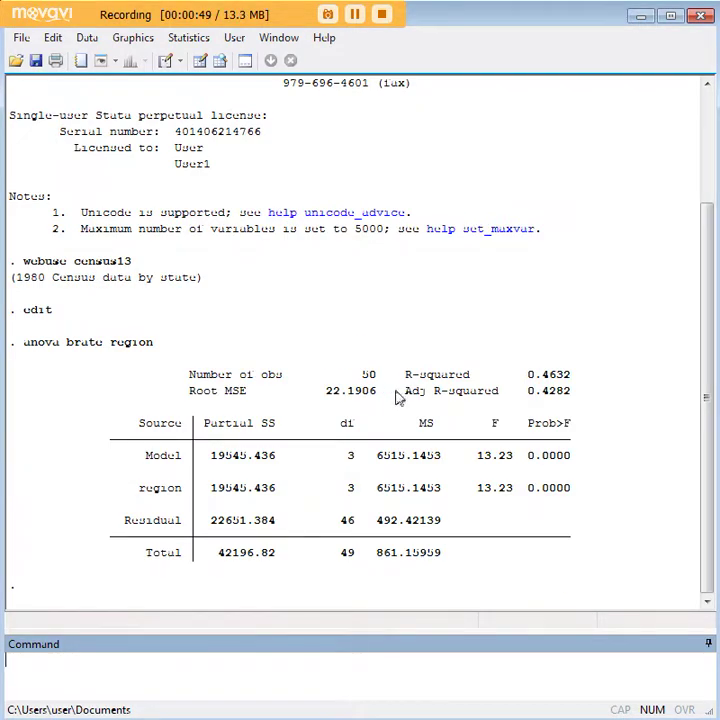
# - Highlight the Model Prob>F value 0.0000 and R-squared 0.4632 in the ANOVA results
pyautogui.moveTo(572, 463); pyautogui.dragTo(529, 458)
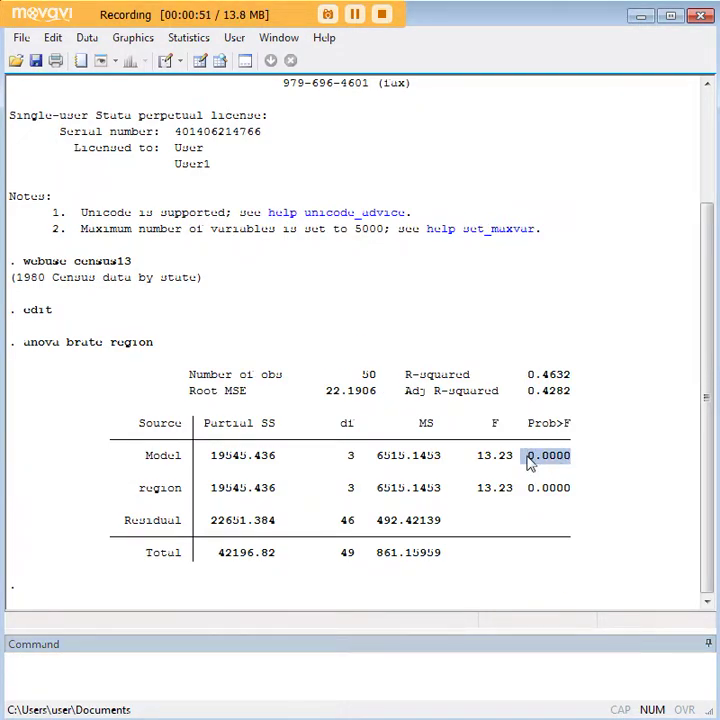
pyautogui.moveTo(571, 381); pyautogui.dragTo(530, 380)
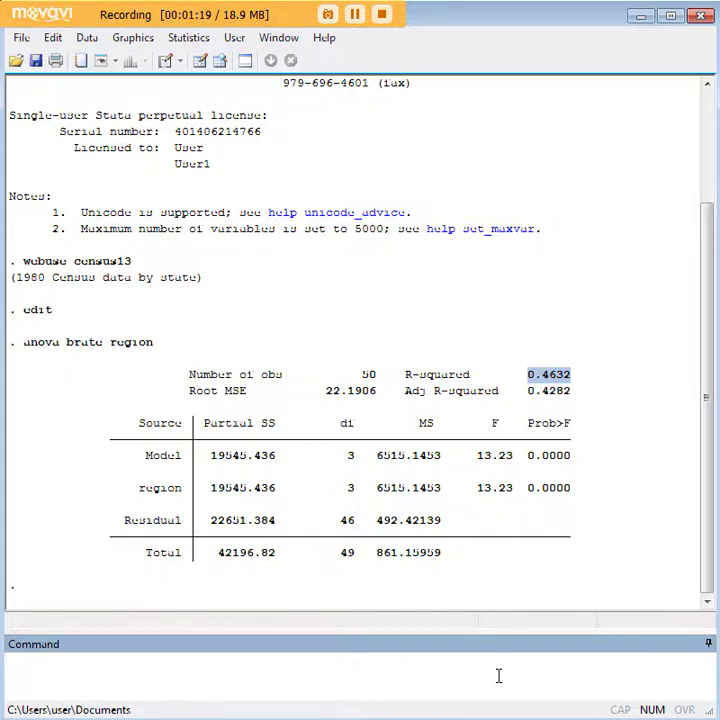
pyautogui.write('pwmean brate, over(region) mcompare(tukey) effects')
# - Run pwmean brate, over(region) mcompare(tukey) effects and highlight the N Cntrl vs NE contrast
pyautogui.press('Return')
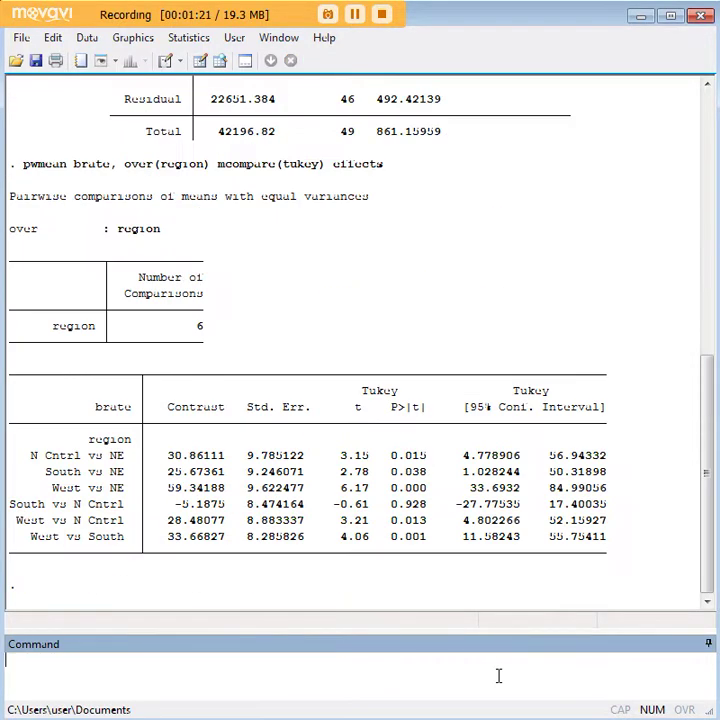
pyautogui.moveTo(386, 168); pyautogui.dragTo(28, 170)
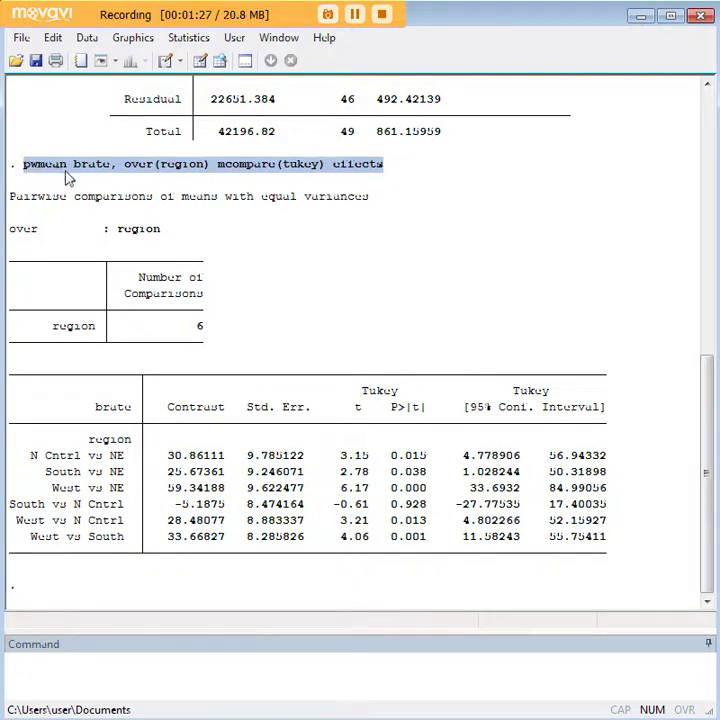
pyautogui.moveTo(216, 166); pyautogui.dragTo(308, 170)
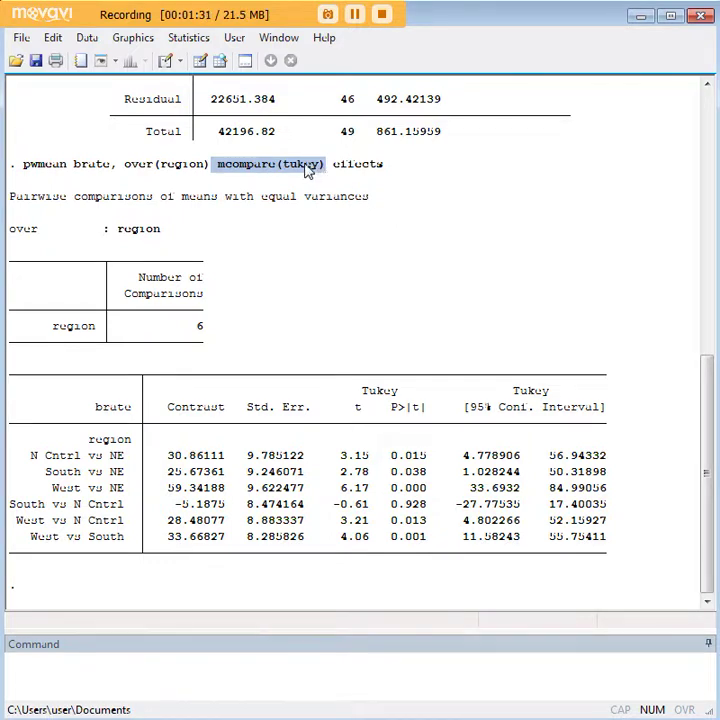
pyautogui.moveTo(24, 166); pyautogui.dragTo(383, 175)
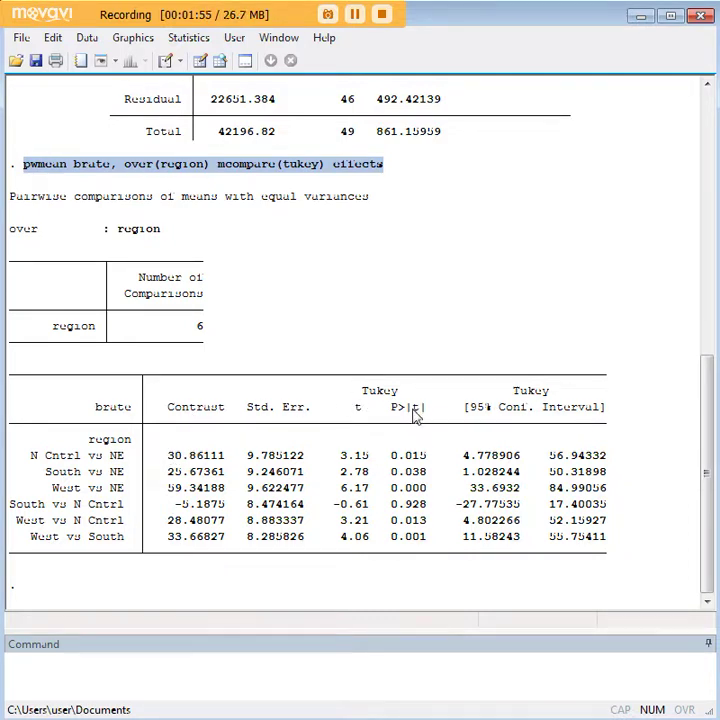
pyautogui.moveTo(169, 460); pyautogui.dragTo(208, 462)
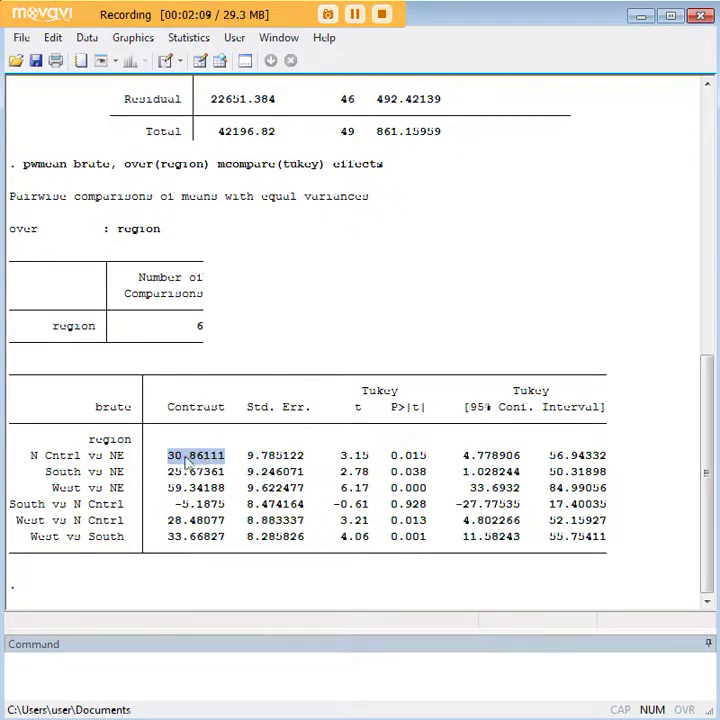
pyautogui.doubleClick(116, 457)
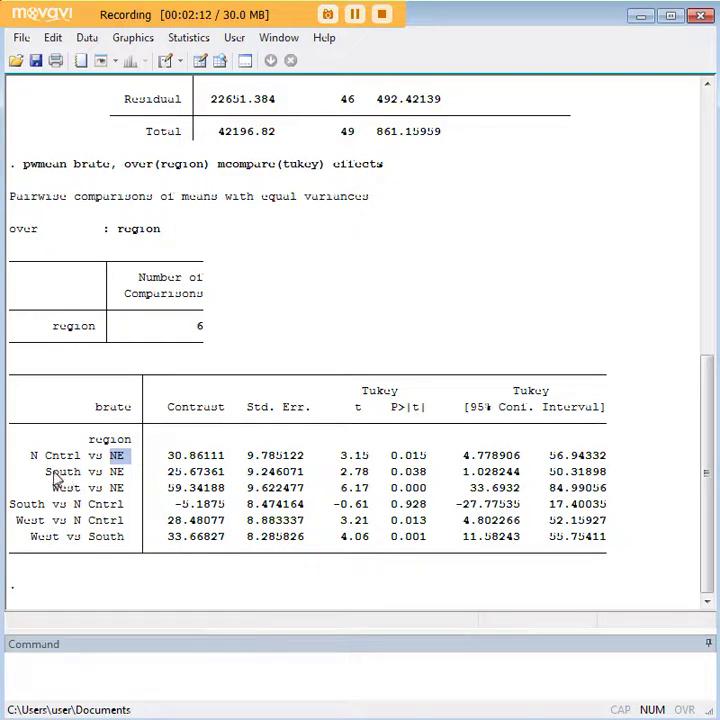
pyautogui.moveTo(50, 474); pyautogui.dragTo(222, 480)
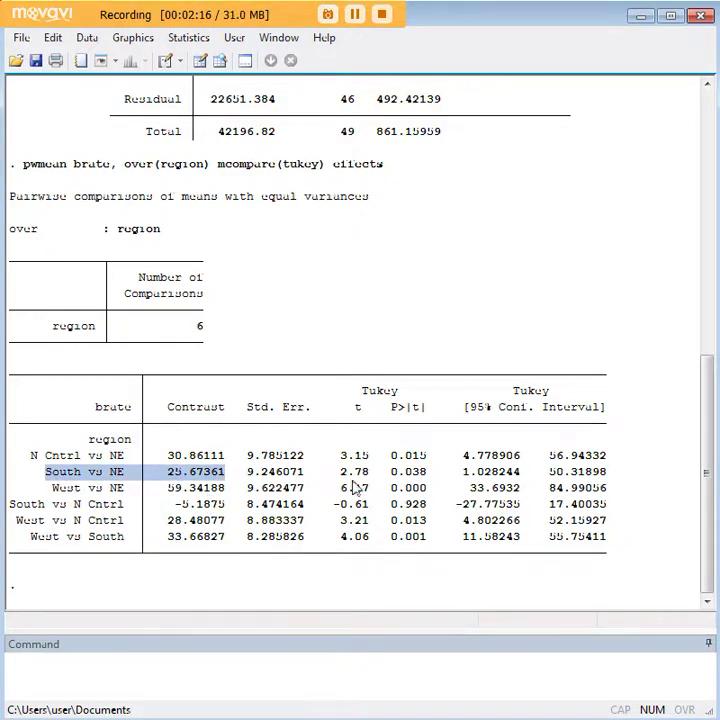
pyautogui.moveTo(388, 457); pyautogui.dragTo(410, 466)
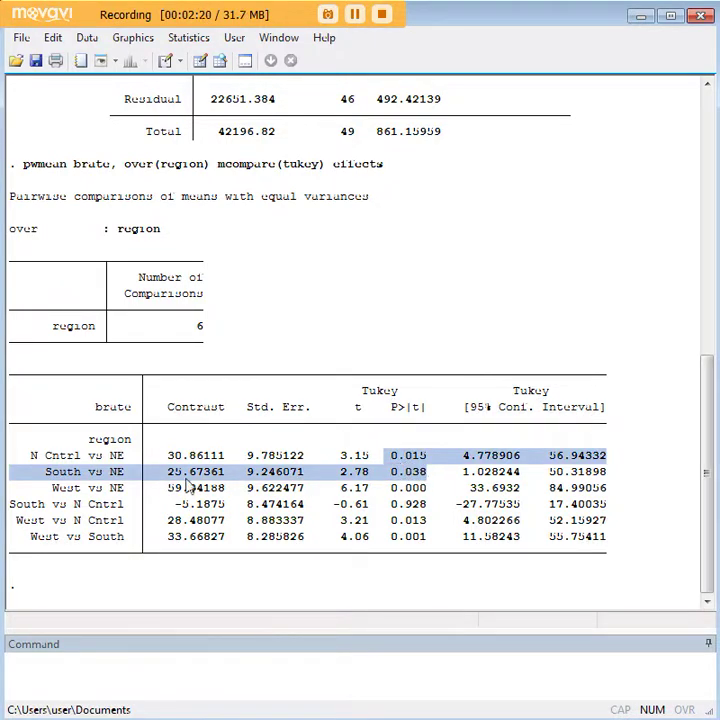
pyautogui.moveTo(47, 488); pyautogui.dragTo(122, 494)
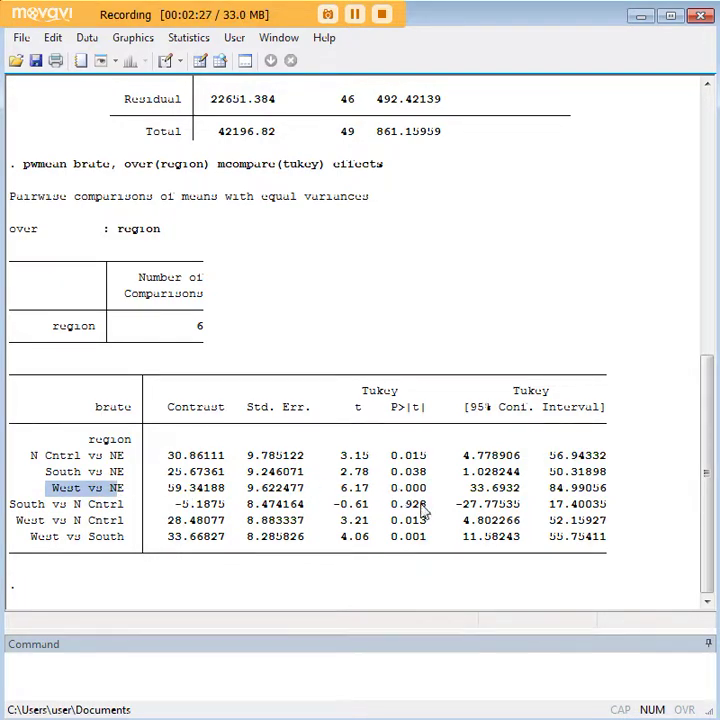
pyautogui.moveTo(125, 508); pyautogui.dragTo(17, 508)
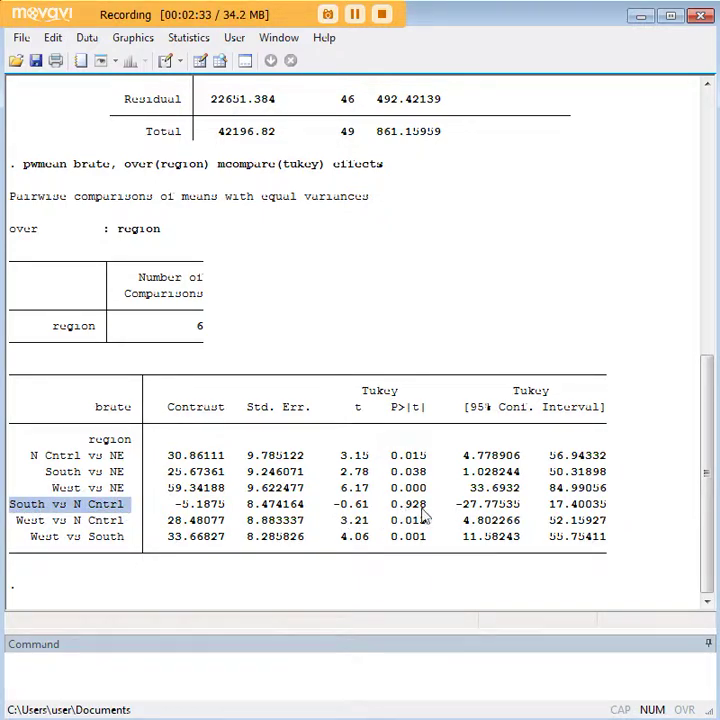
pyautogui.moveTo(426, 512); pyautogui.dragTo(397, 515)
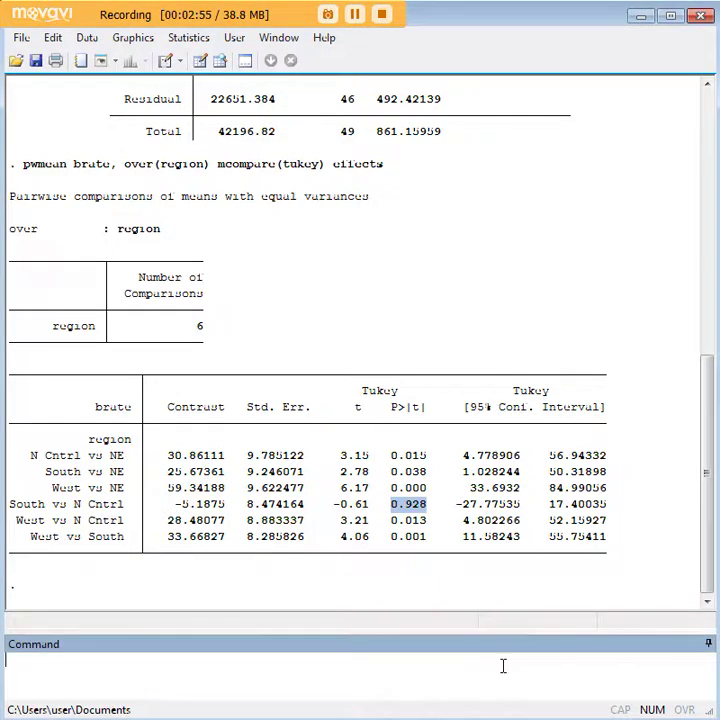
pyautogui.write('graph box brate, over(region) mark(1,mlabel(state))')
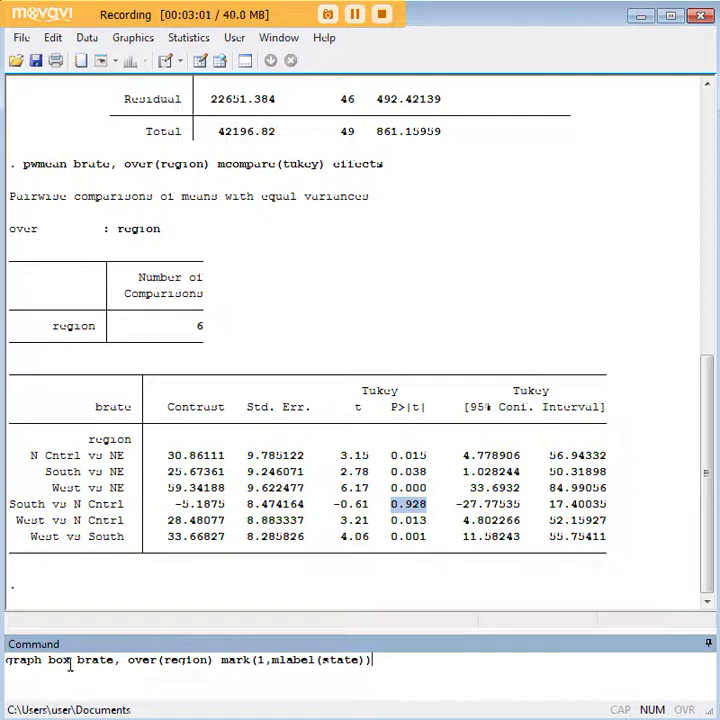
# - Run graph box brate, over(region) mark(1,mlabel(state)) to plot state-labelled box plots
pyautogui.moveTo(221, 660); pyautogui.dragTo(372, 660)
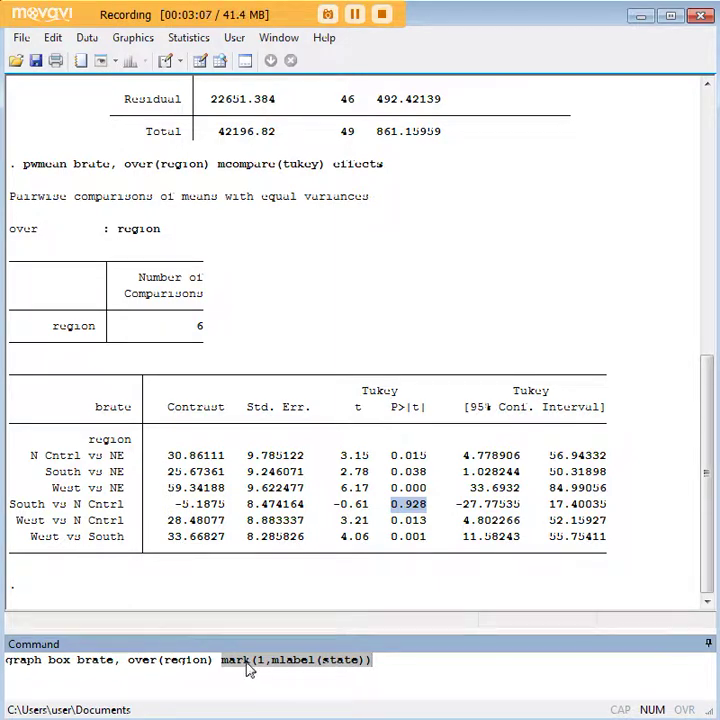
pyautogui.click(430, 652)
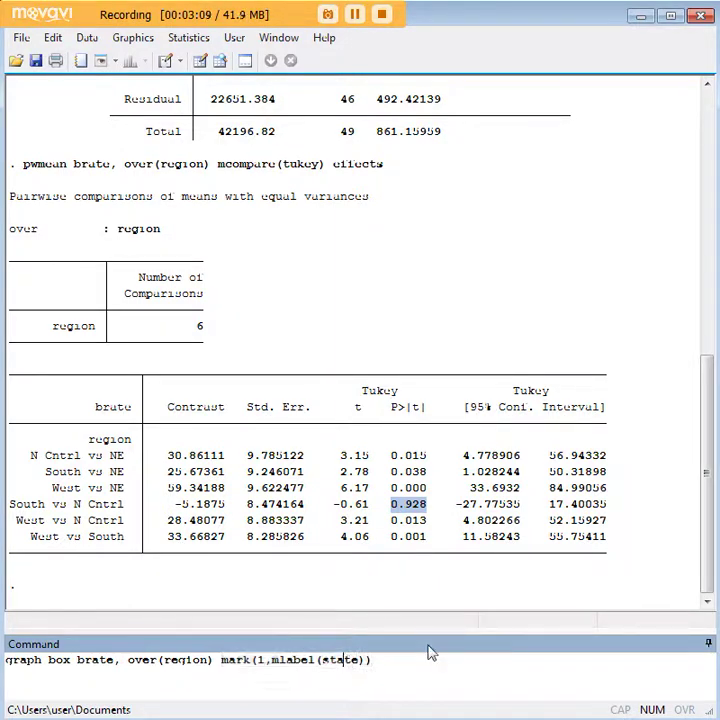
pyautogui.press('Return')
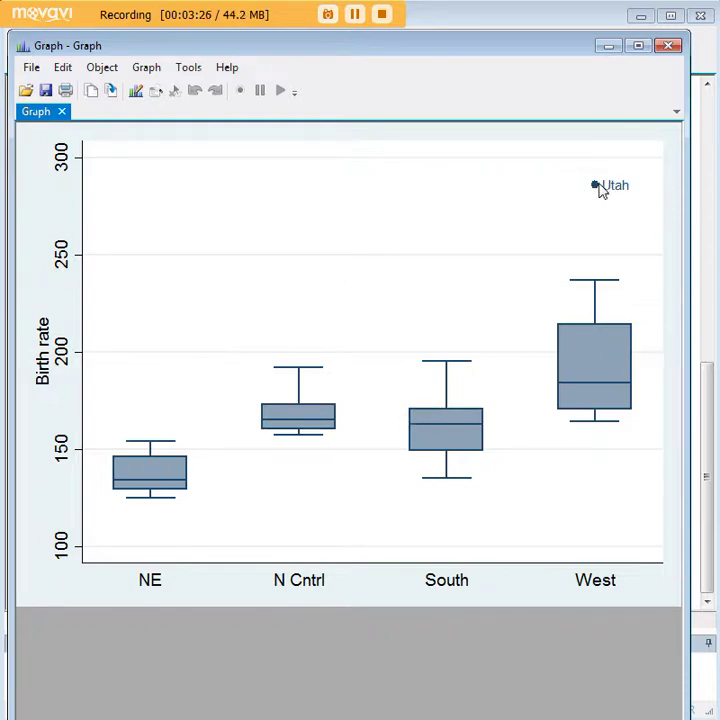
# - Minimize the box plot Graph window after reviewing Utah as the West outlier
pyautogui.click(612, 48)
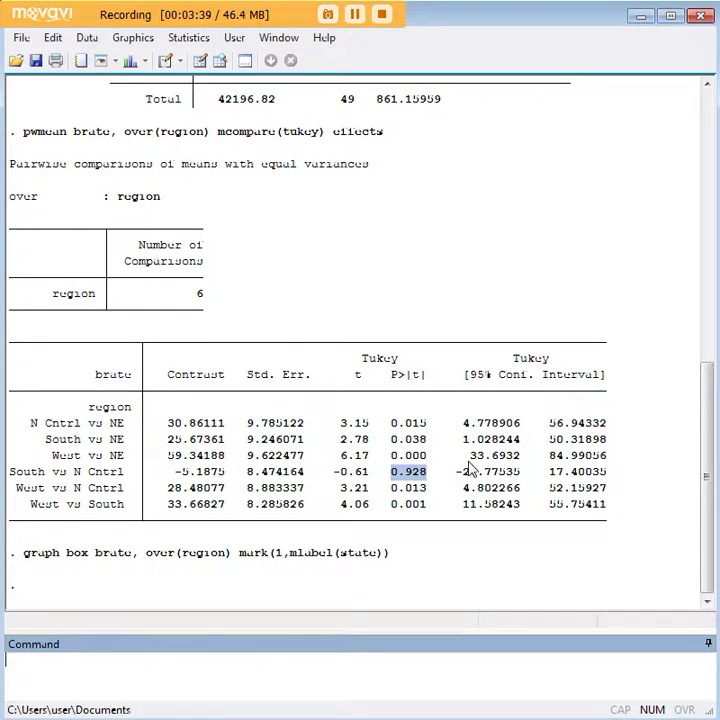
pyautogui.moveTo(27, 424); pyautogui.dragTo(611, 511)
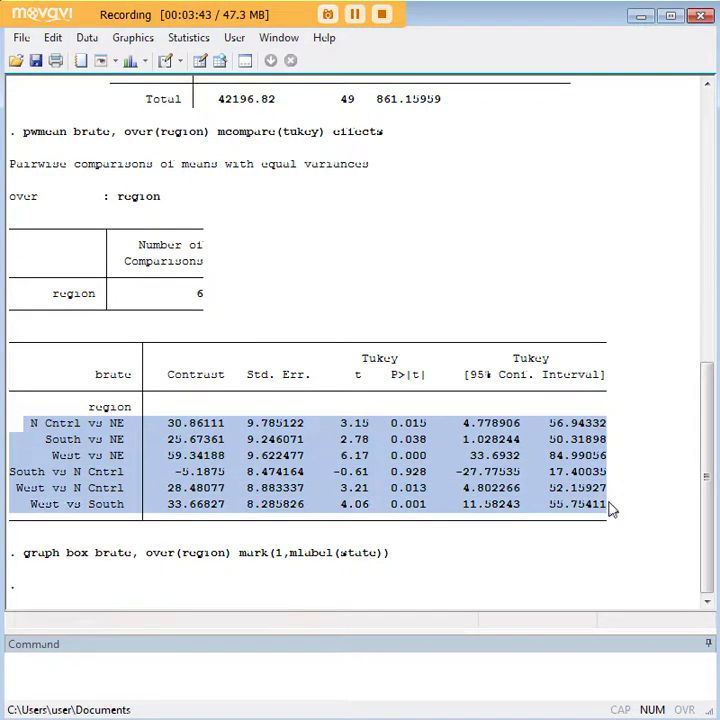